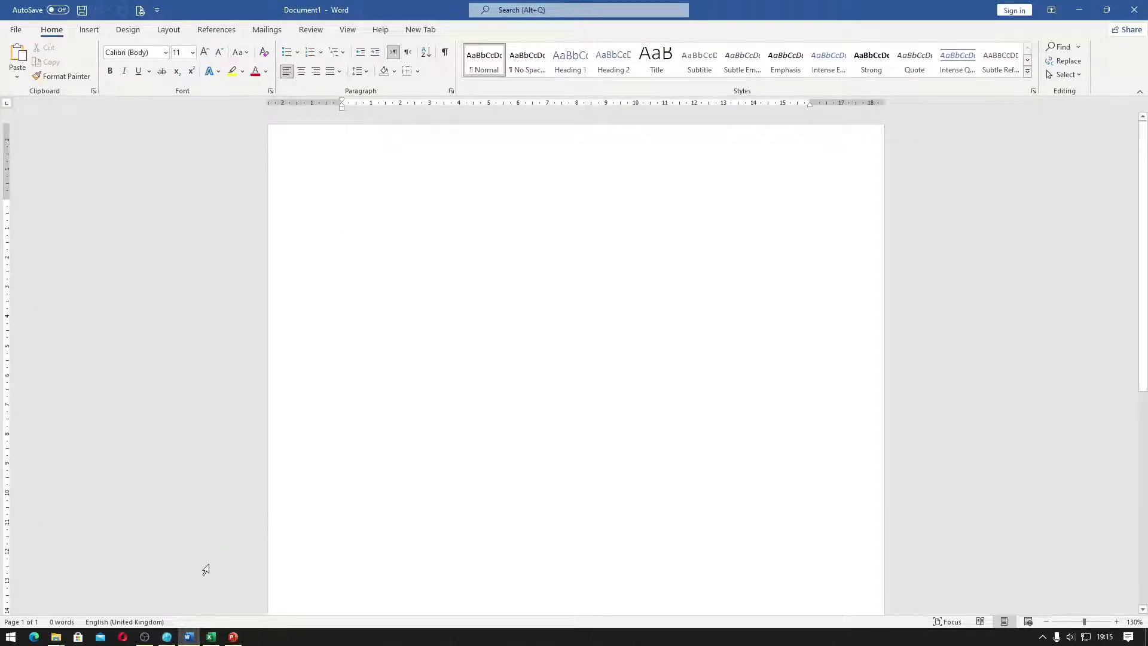
Cycle through the open Excel and PowerPoint windows and return to the blank Word document.
{"action": "left_click", "coordinate": [211, 636]}
{"action": "left_click", "coordinate": [233, 637]}
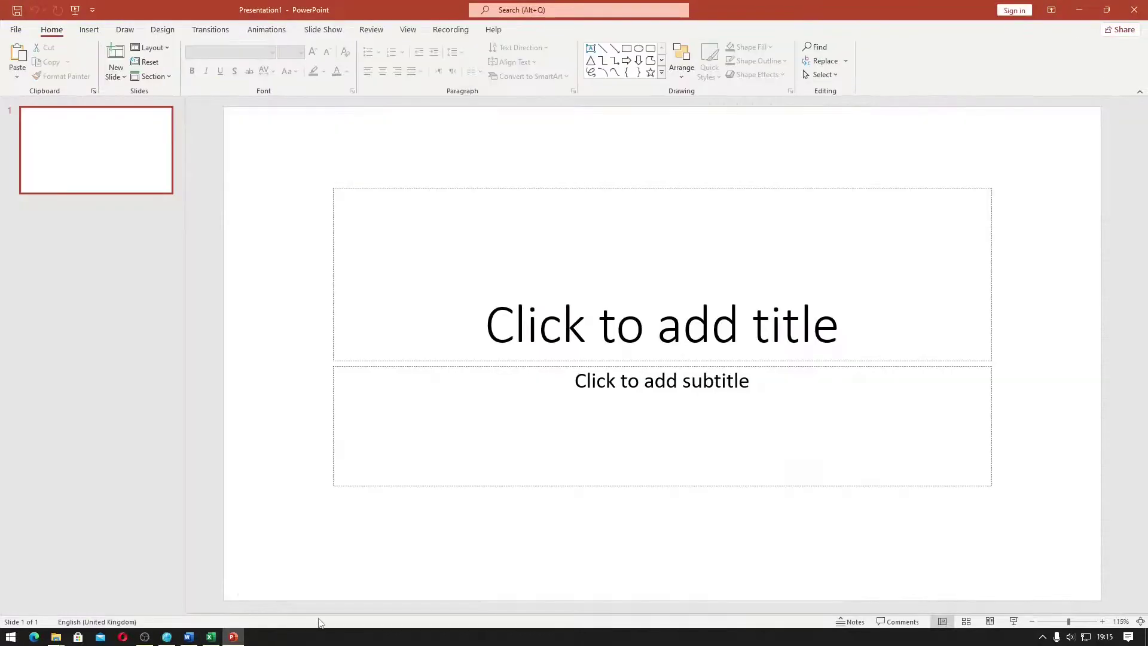
{"action": "left_click", "coordinate": [189, 636]}
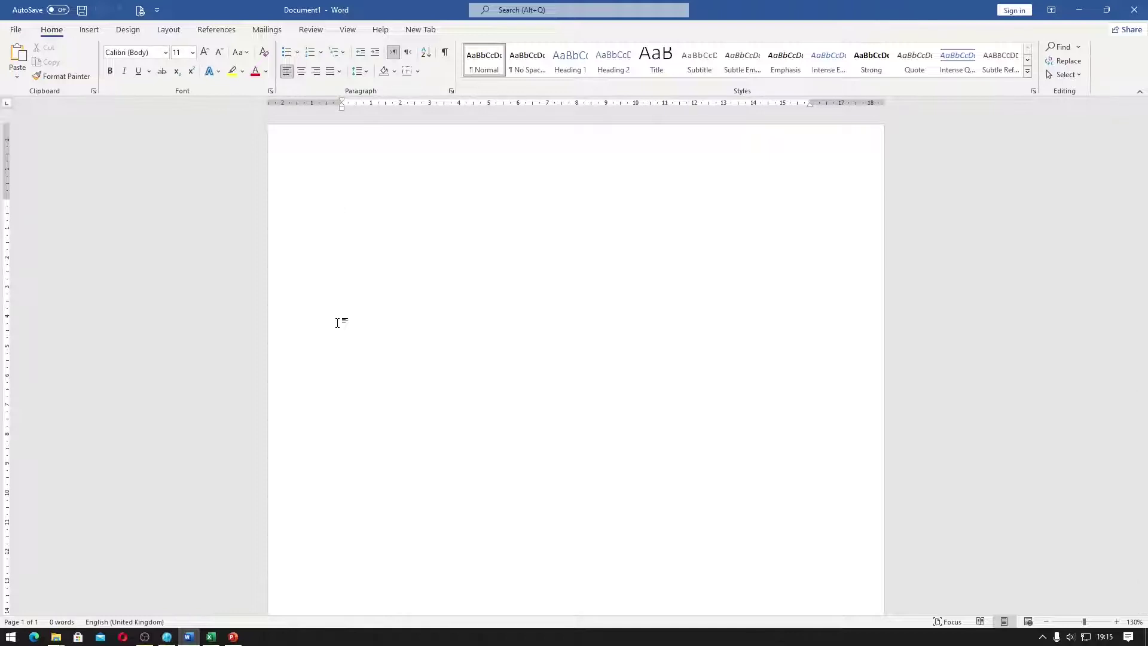
Check Word's Account page for Office LTSC Professional Plus 2021 version 2108 and its Update Options, then switch to Excel.
{"action": "left_click", "coordinate": [17, 32]}
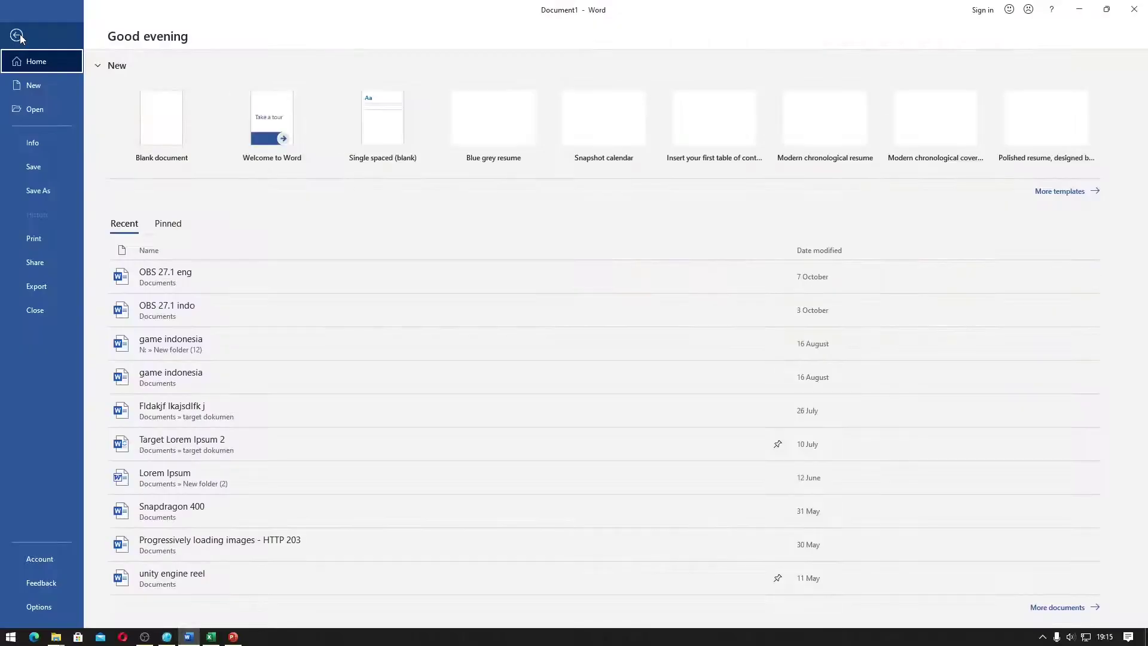
{"action": "left_click", "coordinate": [33, 557]}
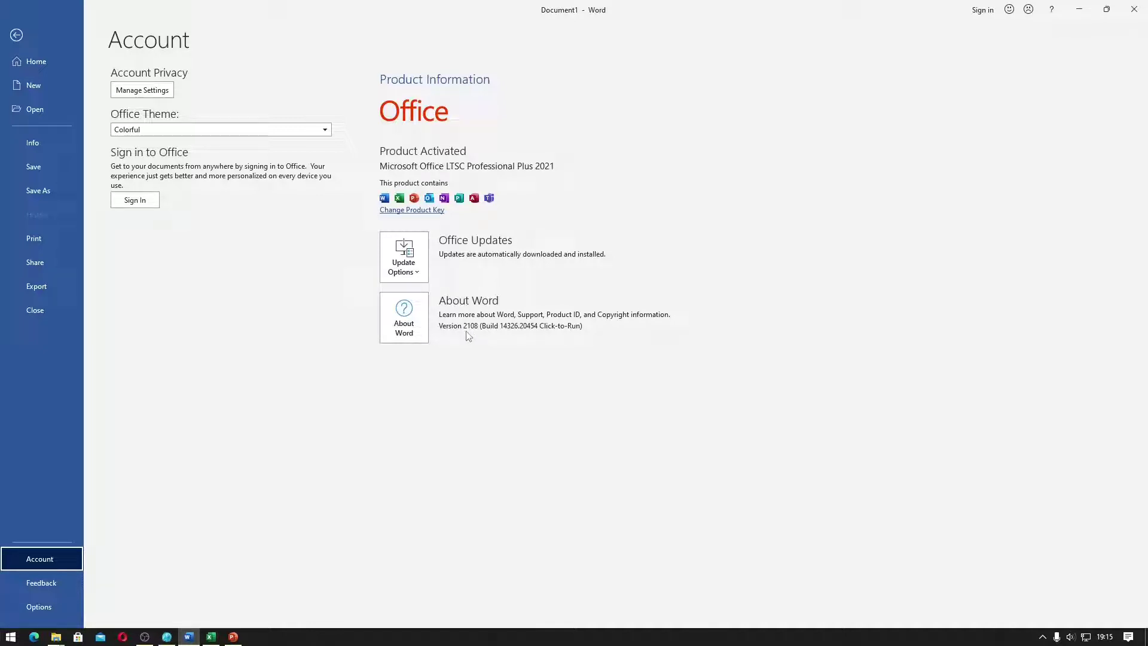
{"action": "left_click", "coordinate": [404, 262]}
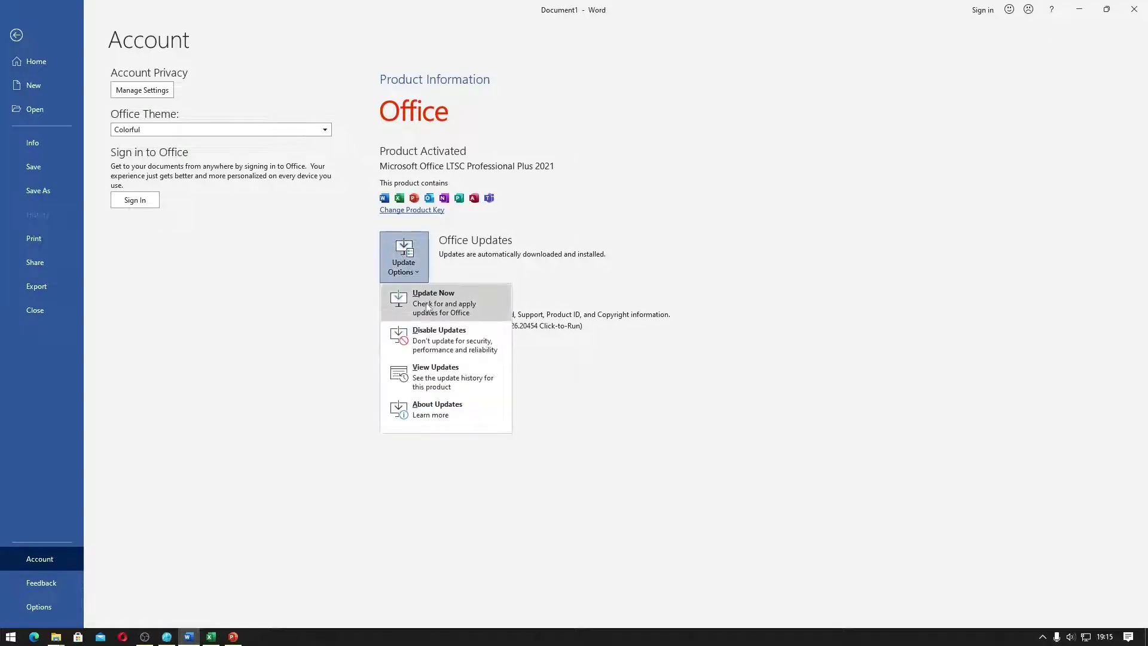
{"action": "key", "text": "Escape"}
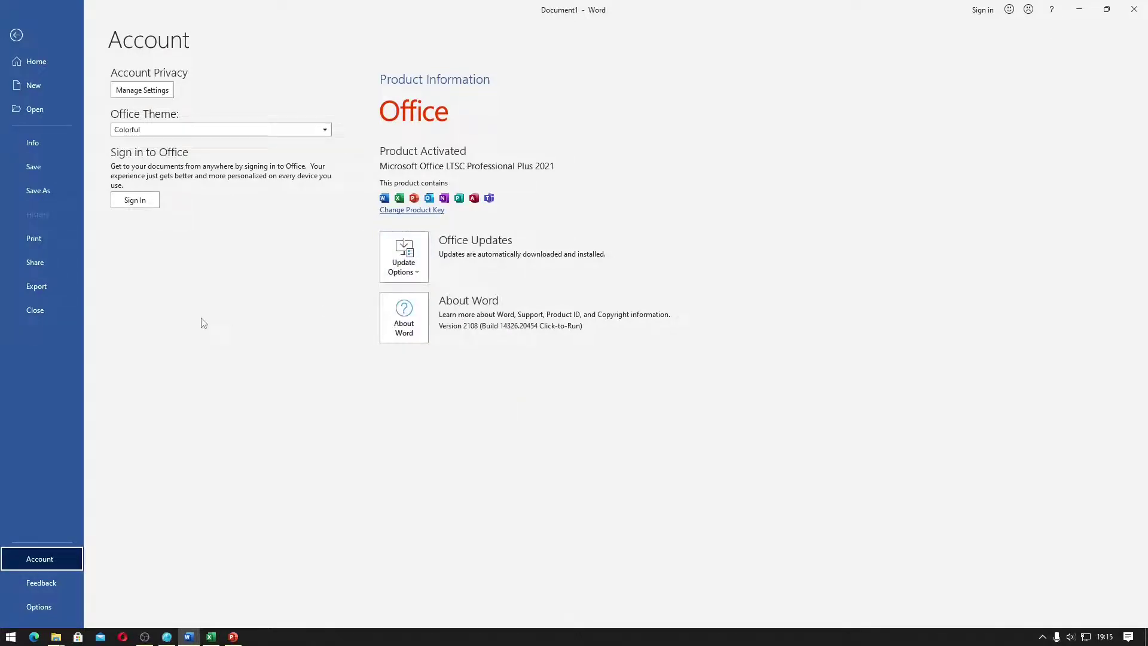
{"action": "left_click", "coordinate": [210, 637]}
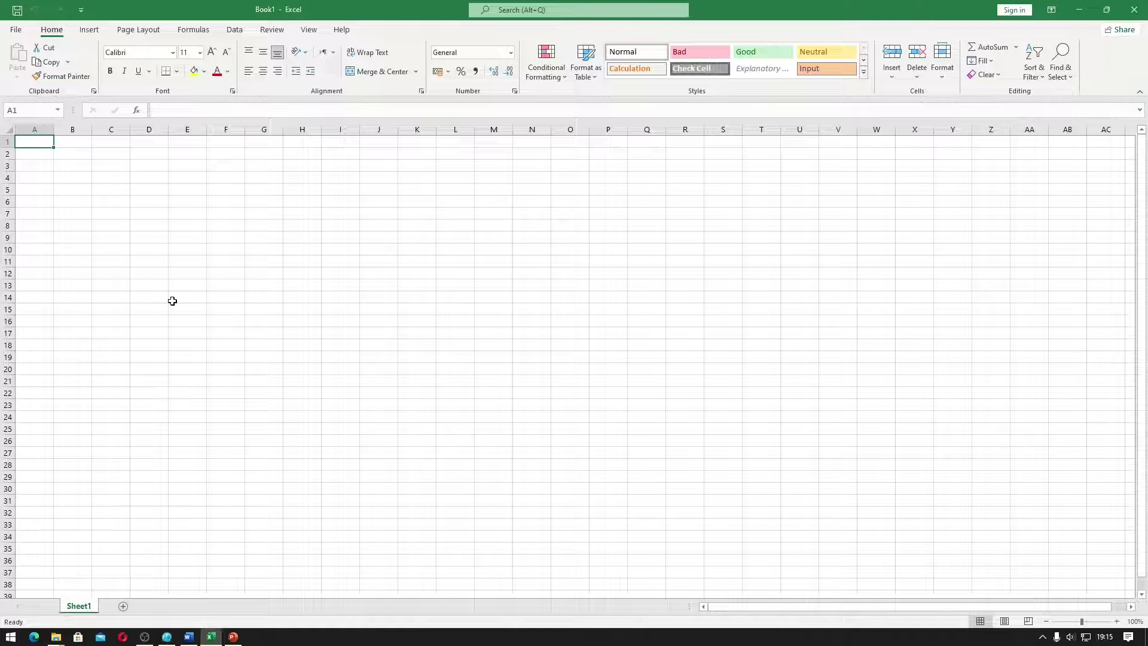
Confirm version 2108 (Build 14326.20454) on Excel's Account page and its Update Options, then switch to PowerPoint.
{"action": "left_click", "coordinate": [16, 31]}
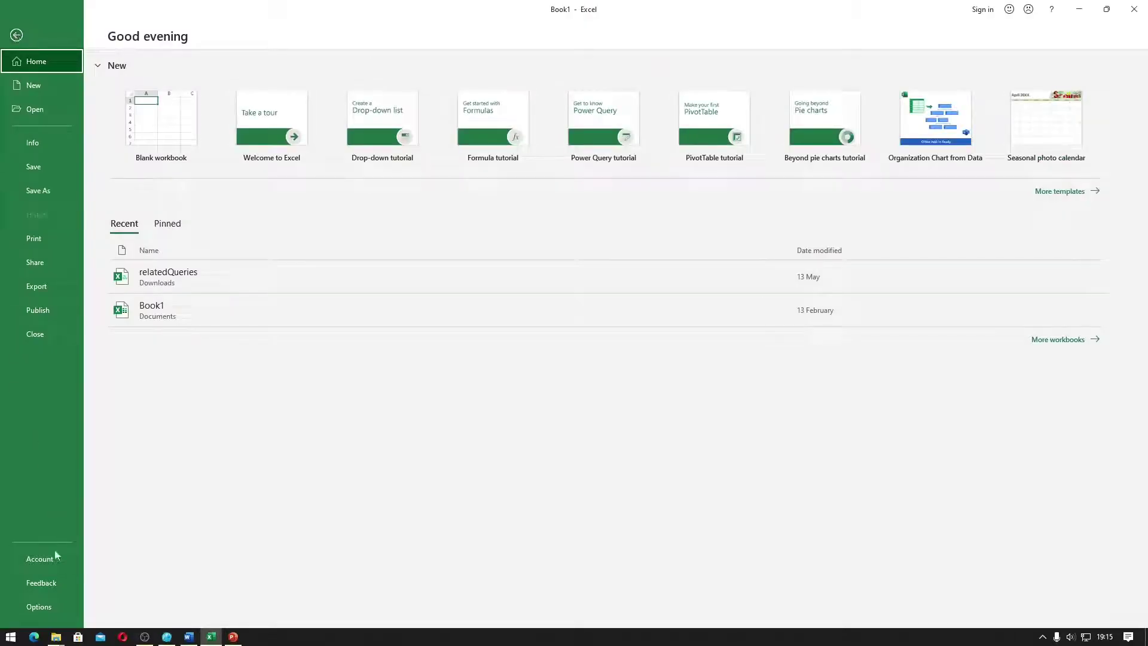
{"action": "left_click", "coordinate": [39, 558]}
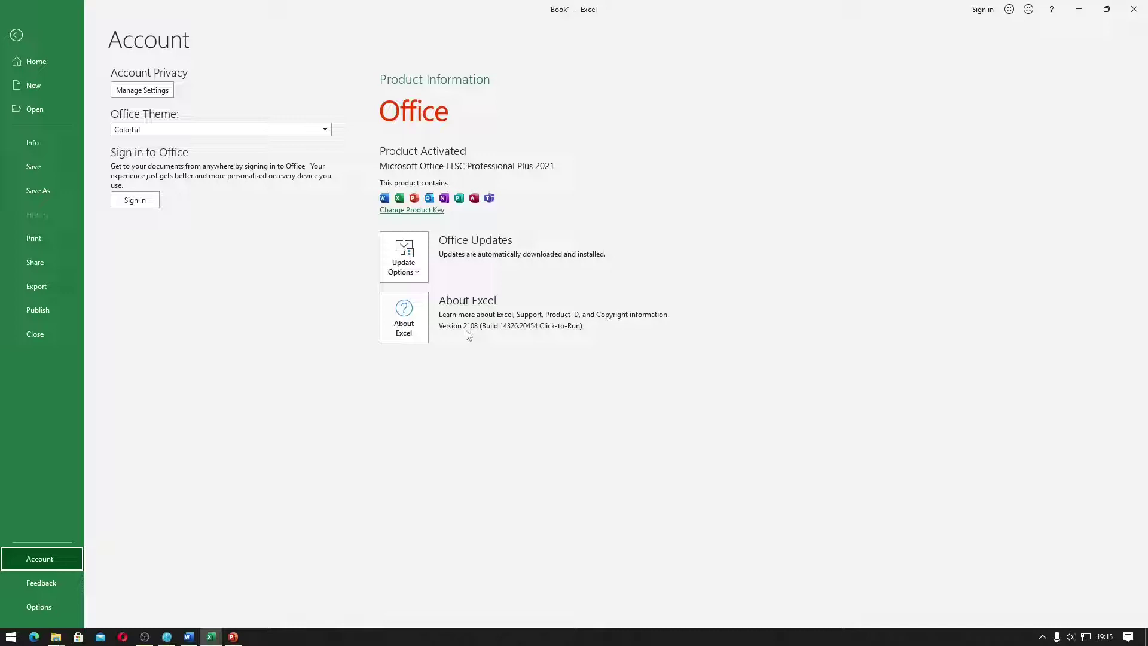
{"action": "left_click", "coordinate": [405, 251]}
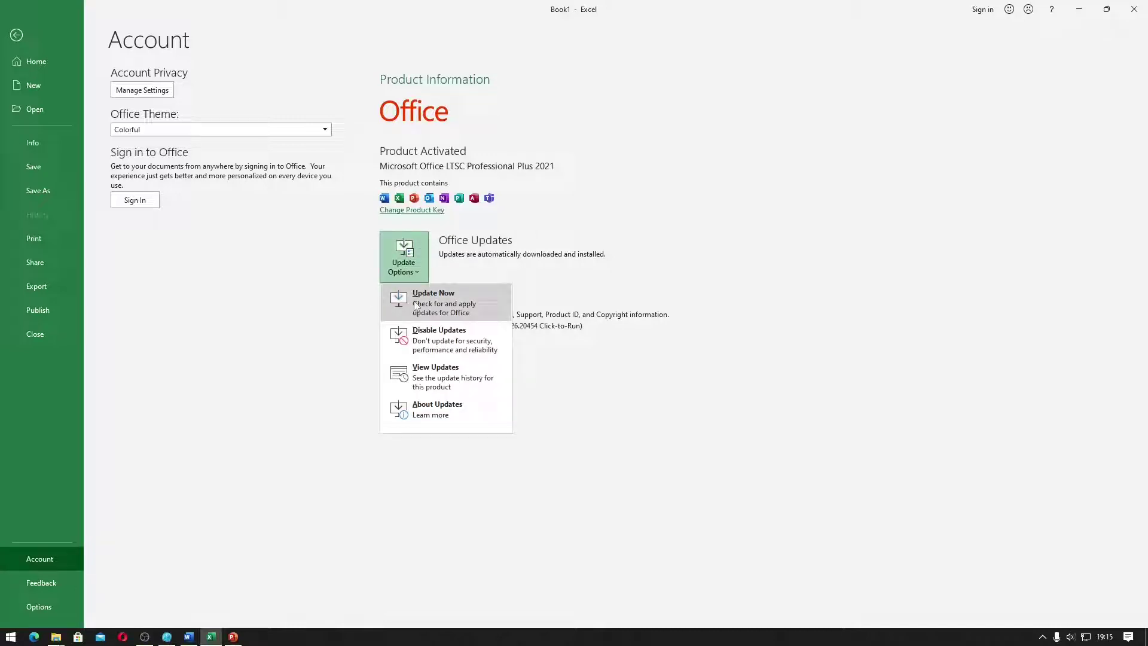
{"action": "left_click", "coordinate": [292, 350]}
{"action": "left_click", "coordinate": [233, 636]}
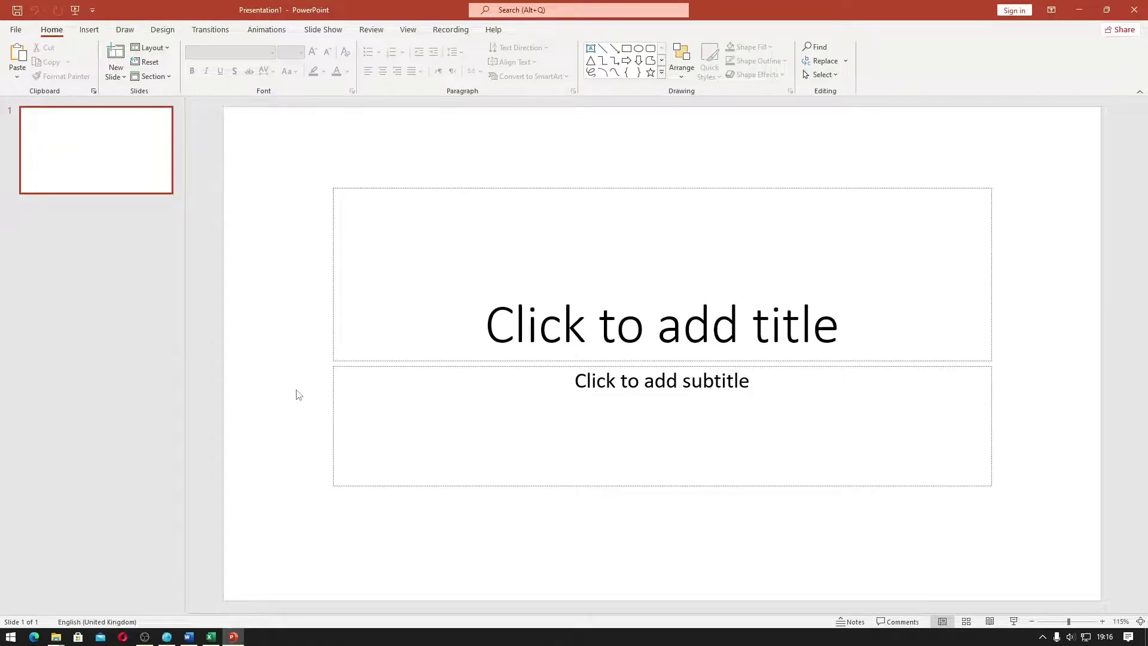
Verify version 2108 on PowerPoint's Account page and its Update Options, then go back to Excel's Account page.
{"action": "left_click", "coordinate": [14, 30]}
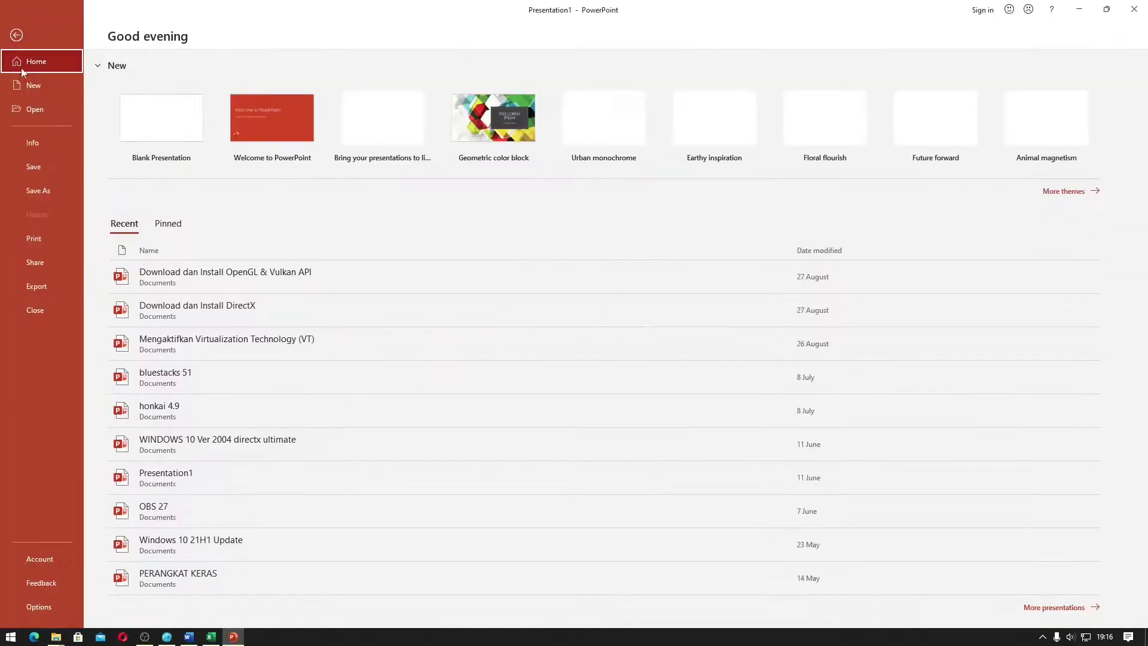
{"action": "left_click", "coordinate": [38, 562]}
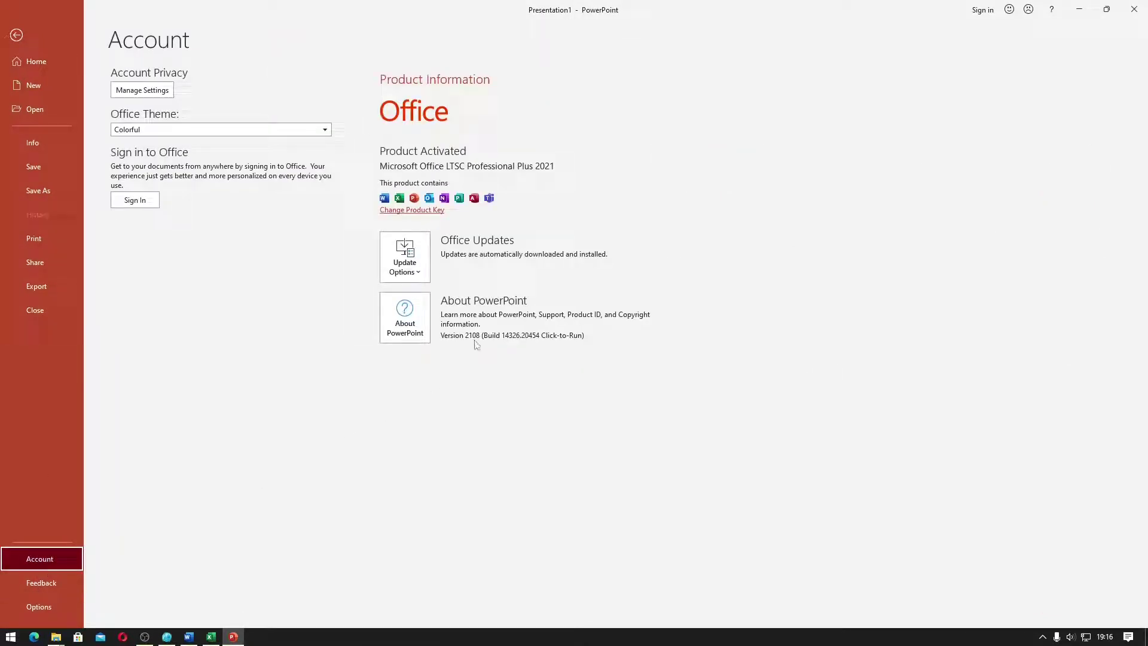
{"action": "left_click", "coordinate": [409, 248]}
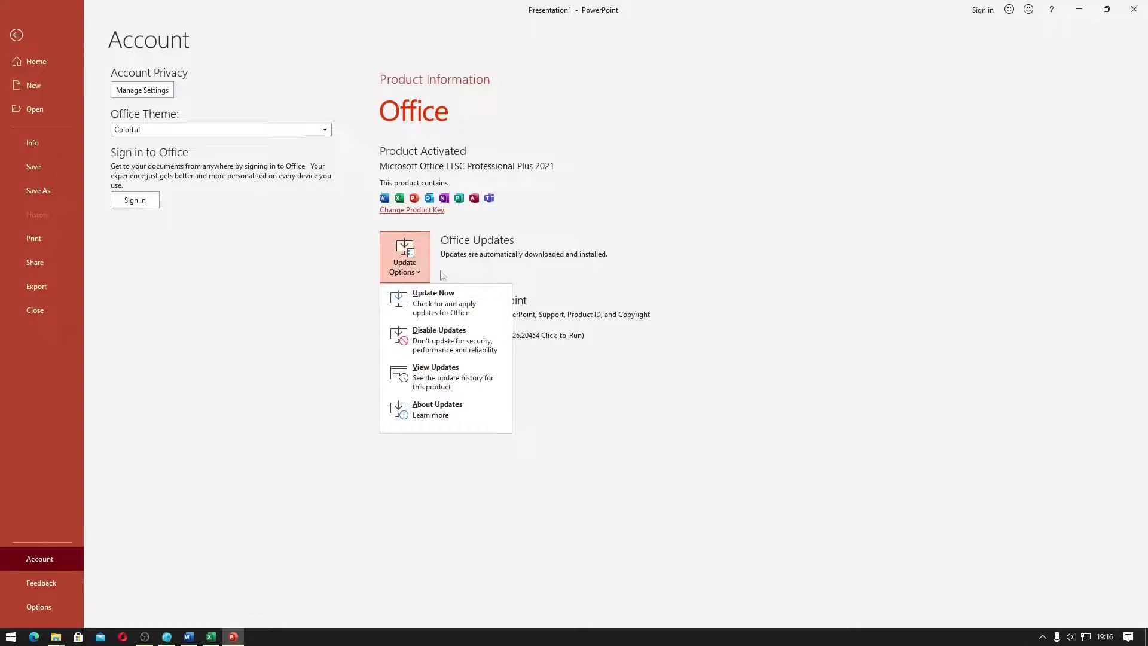
{"action": "key", "text": "Escape"}
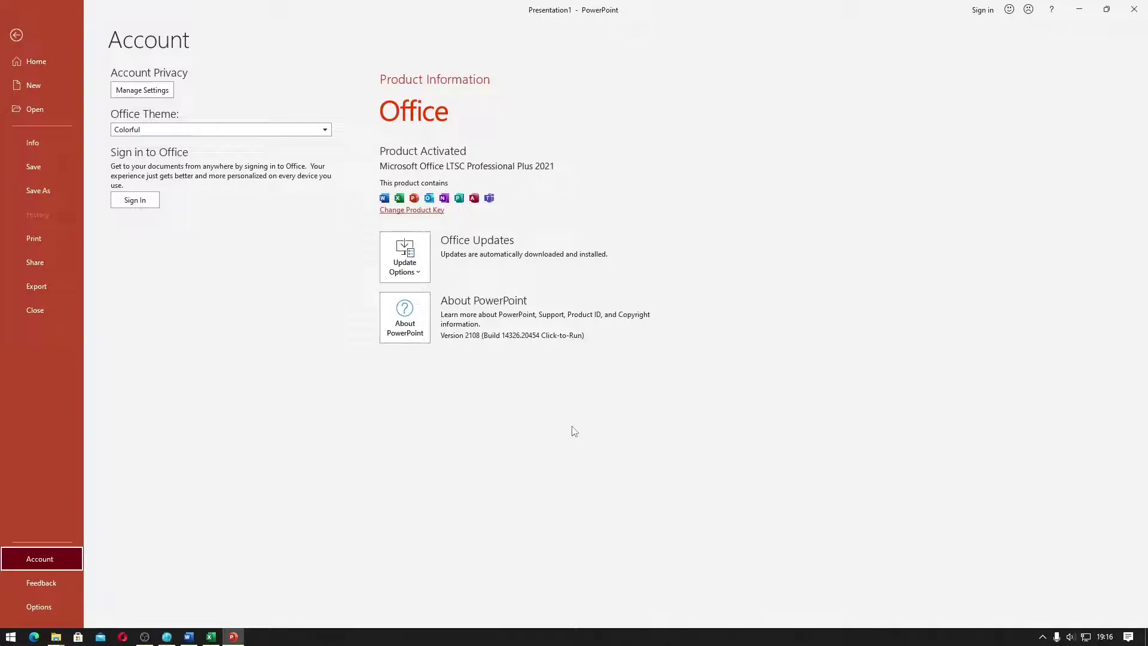
{"action": "left_click", "coordinate": [211, 636]}
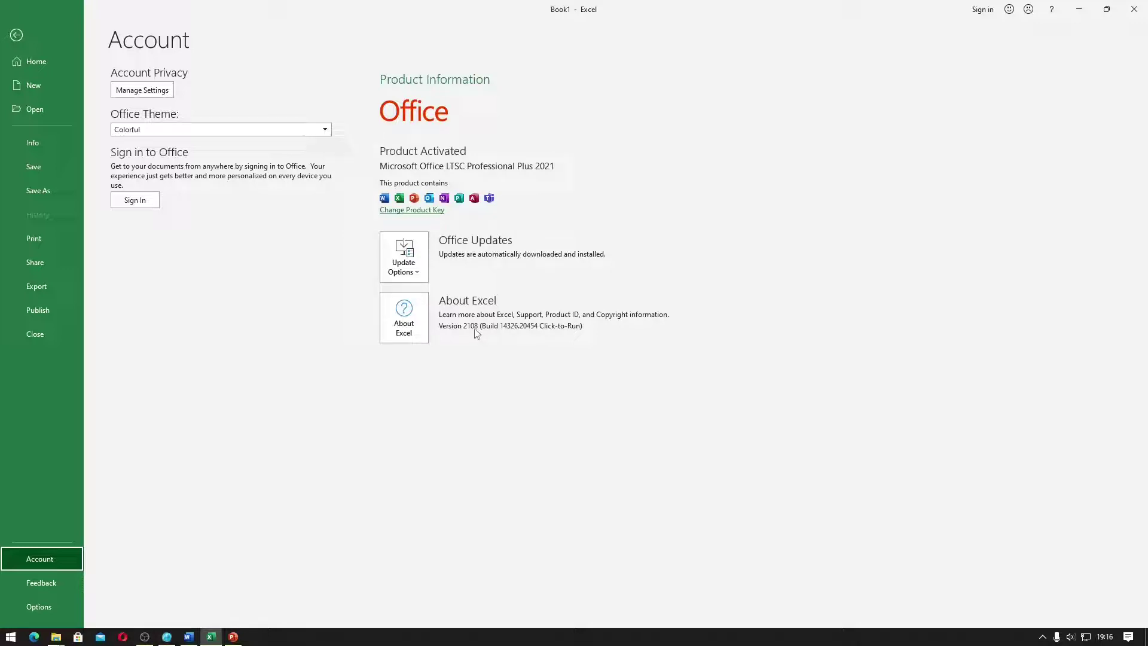
Start Office updates with Update Now from Excel and bring NetBalancer up to watch the download.
{"action": "left_click", "coordinate": [419, 256]}
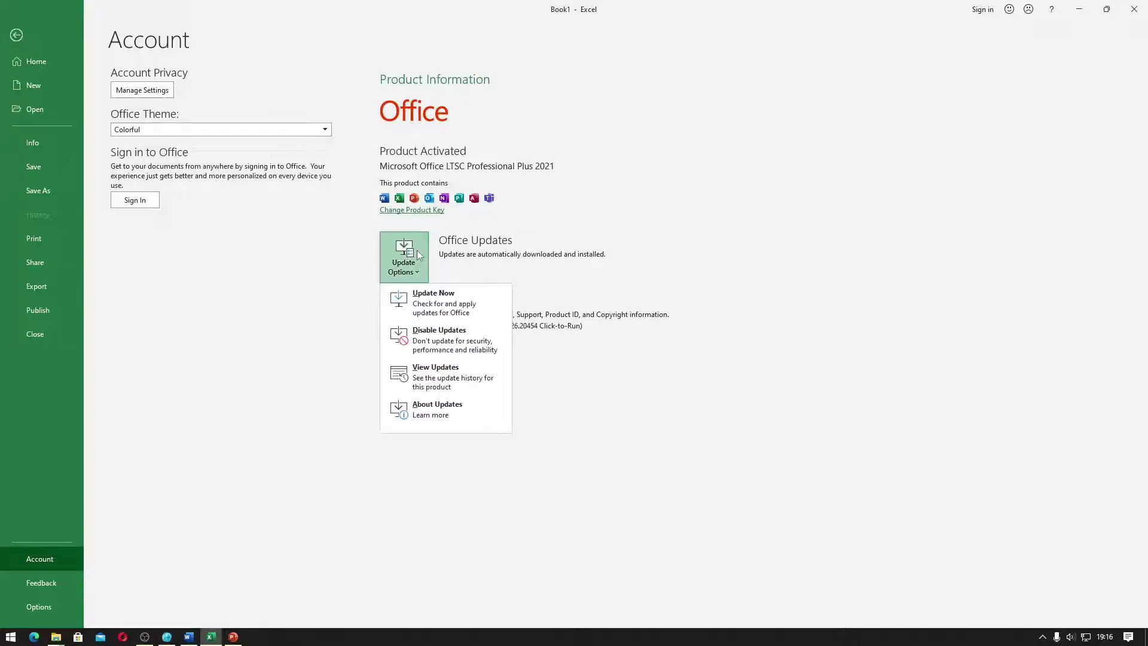
{"action": "left_click", "coordinate": [428, 300]}
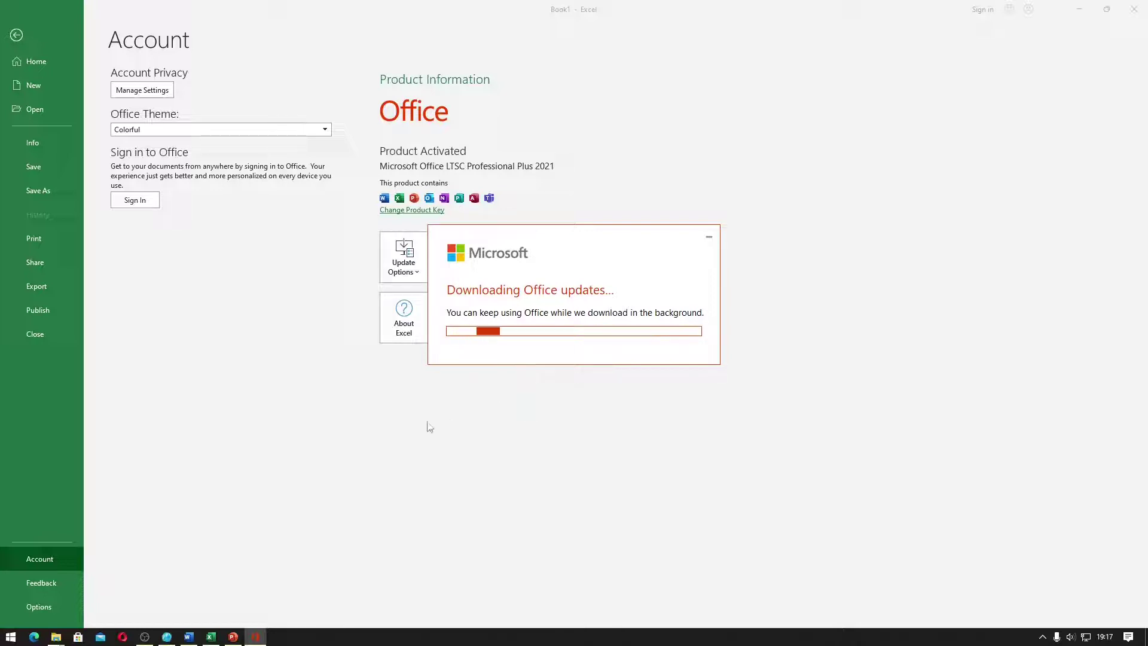
{"action": "left_click", "coordinate": [167, 635]}
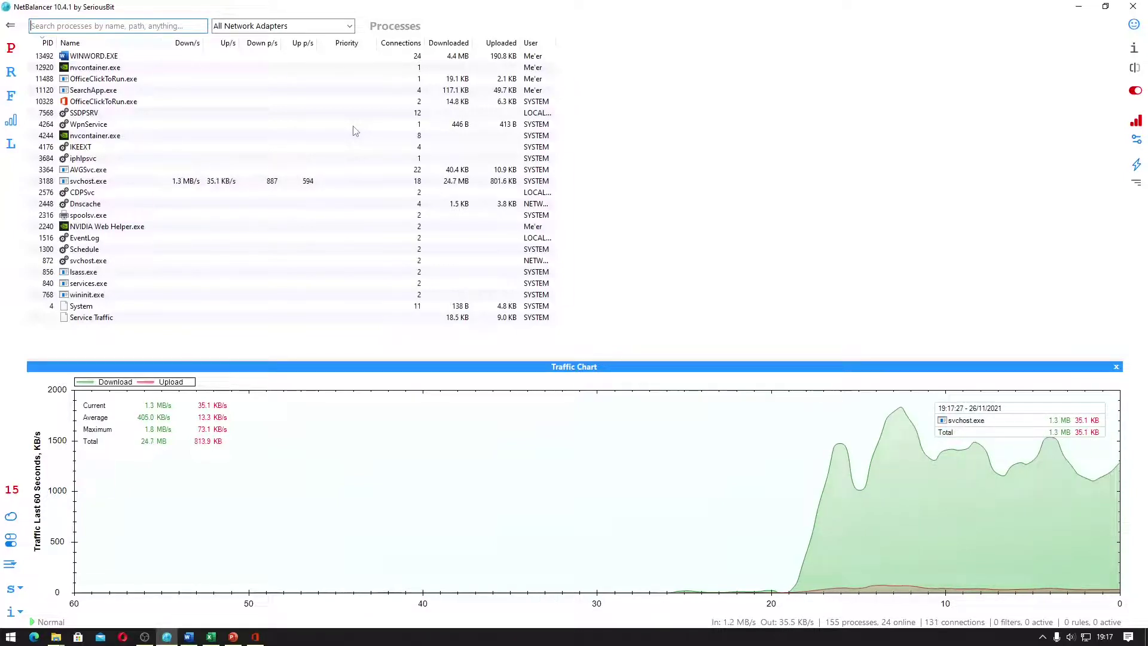
Sort NetBalancer by Downloaded, select svchost.exe and watch until the 'Save your work' prompt appears.
{"action": "left_click", "coordinate": [130, 192]}
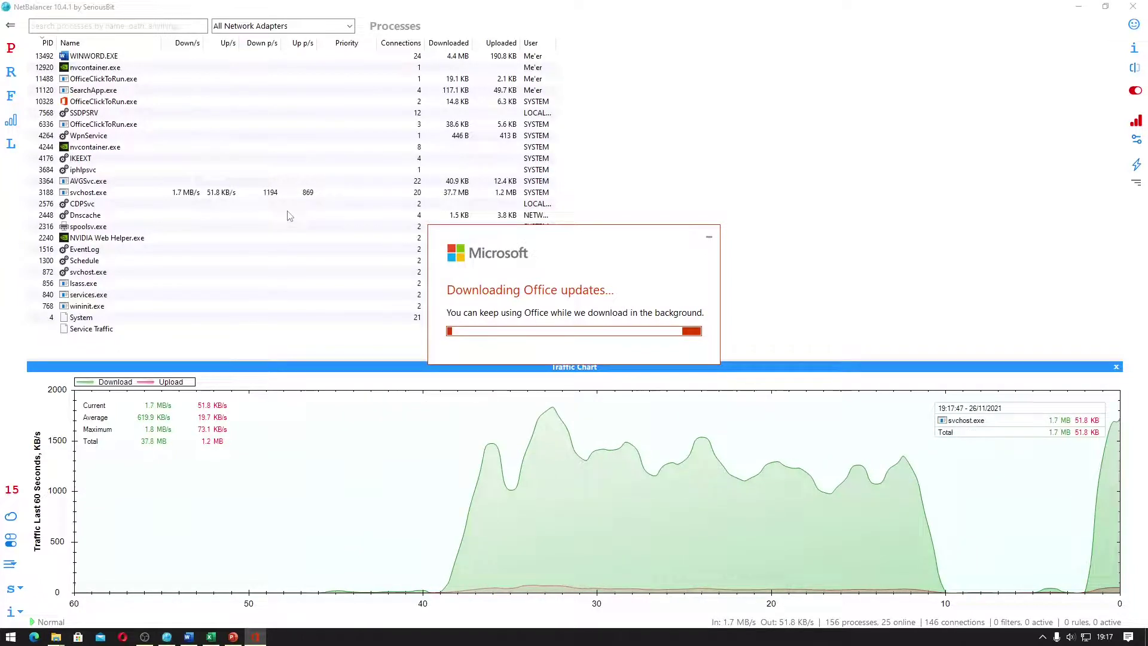
{"action": "left_click", "coordinate": [287, 195]}
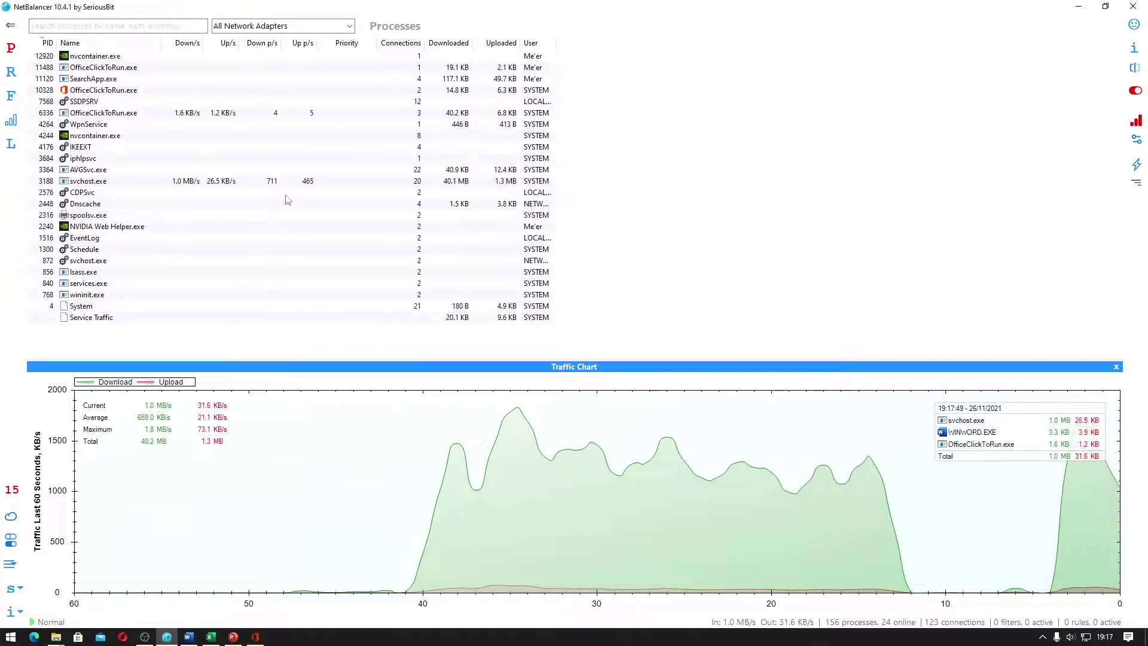
{"action": "left_click", "coordinate": [449, 43]}
{"action": "left_click", "coordinate": [452, 44]}
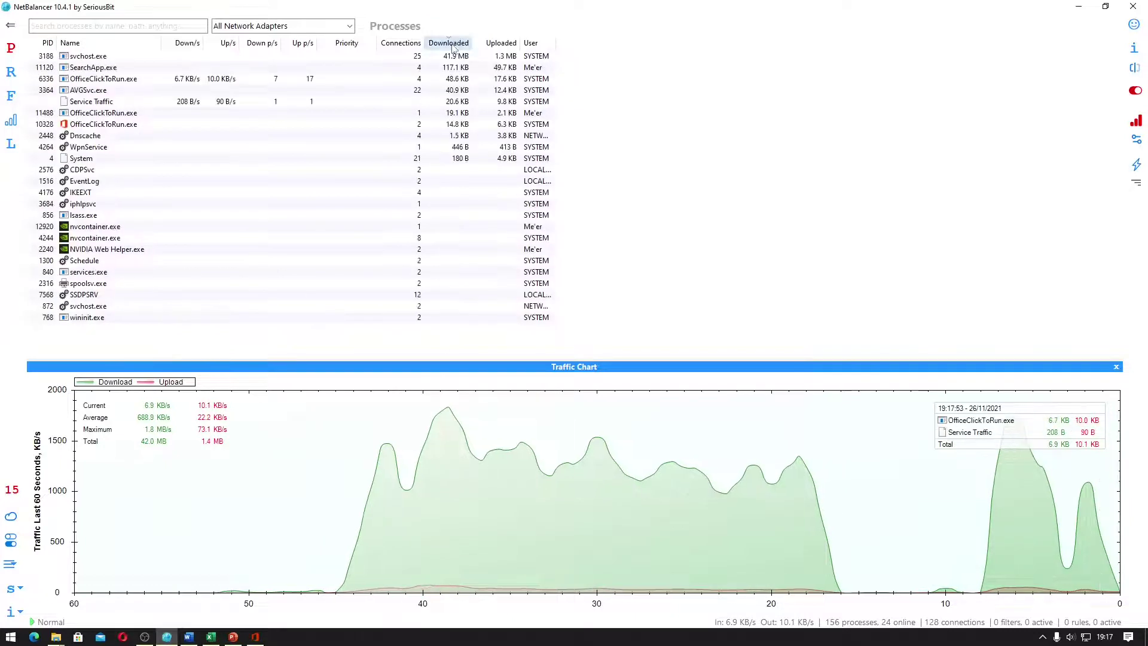
{"action": "left_click", "coordinate": [433, 59]}
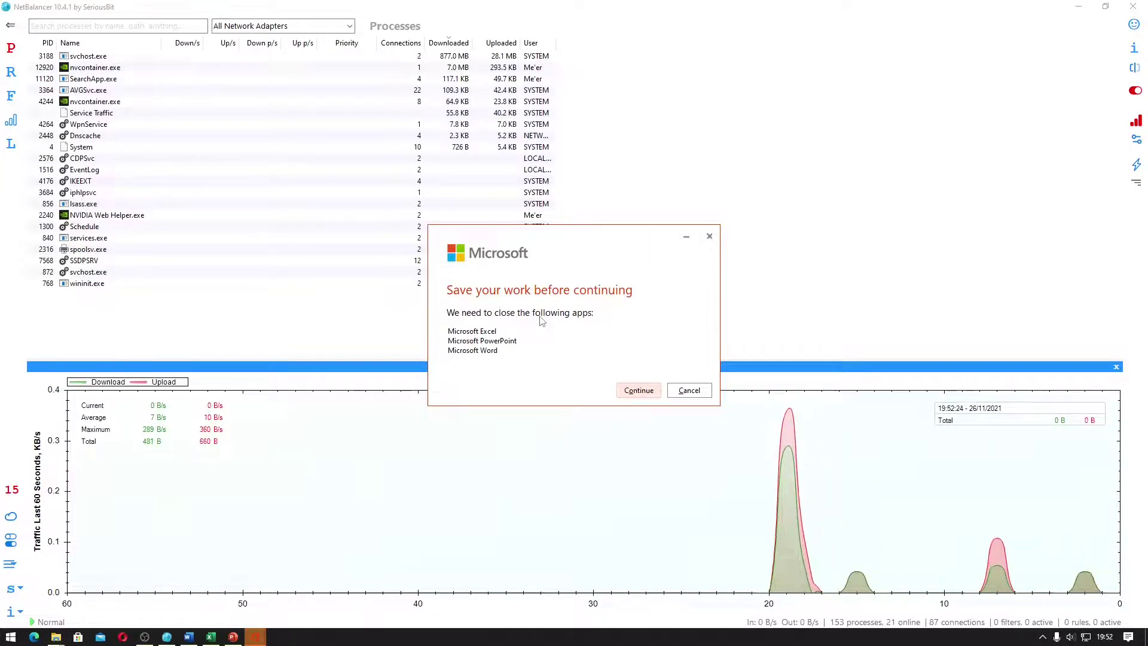
Close Word, Excel and PowerPoint with Alt+F4, then choose Continue so the update installs.
{"action": "left_click", "coordinate": [447, 58]}
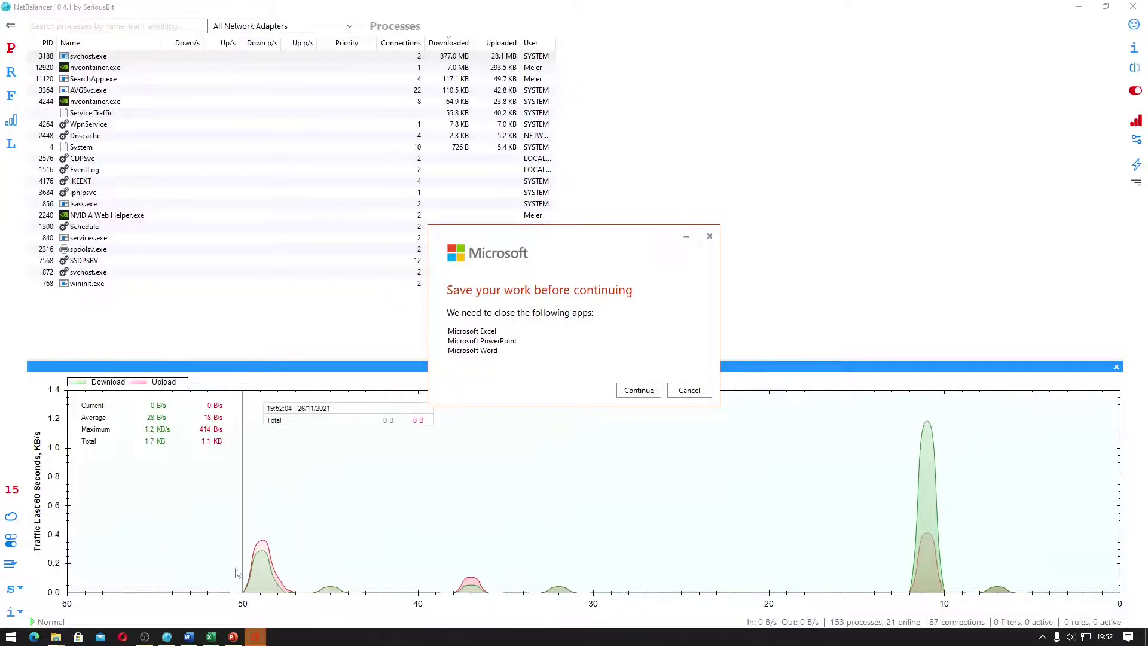
{"action": "left_click", "coordinate": [188, 636]}
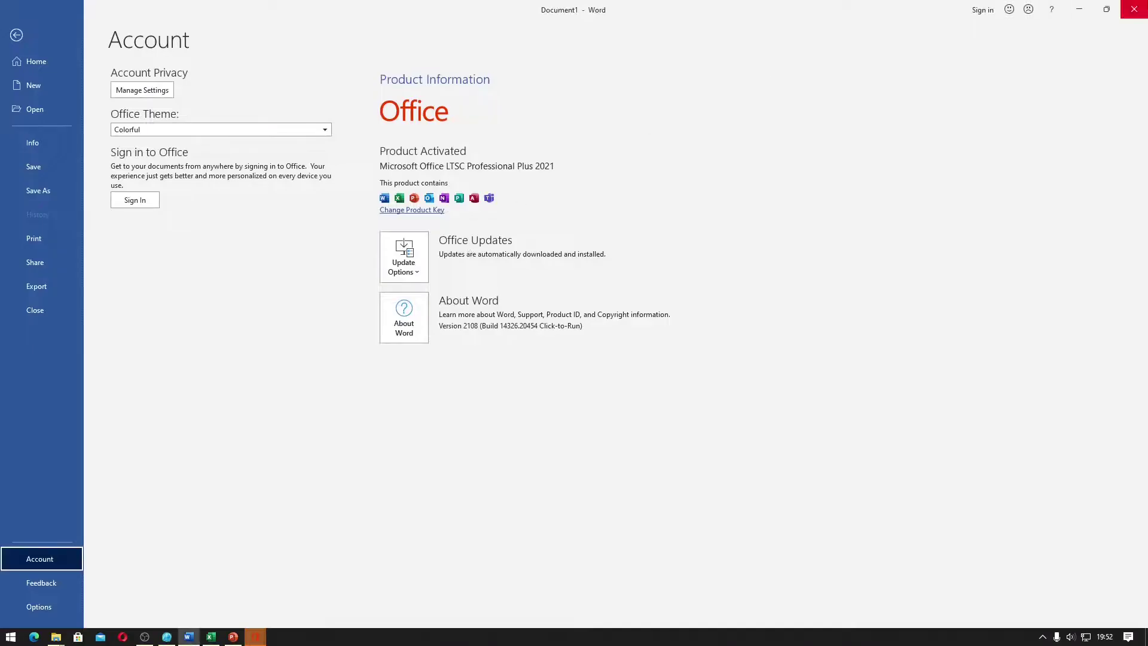
{"action": "key", "text": "alt+F4"}
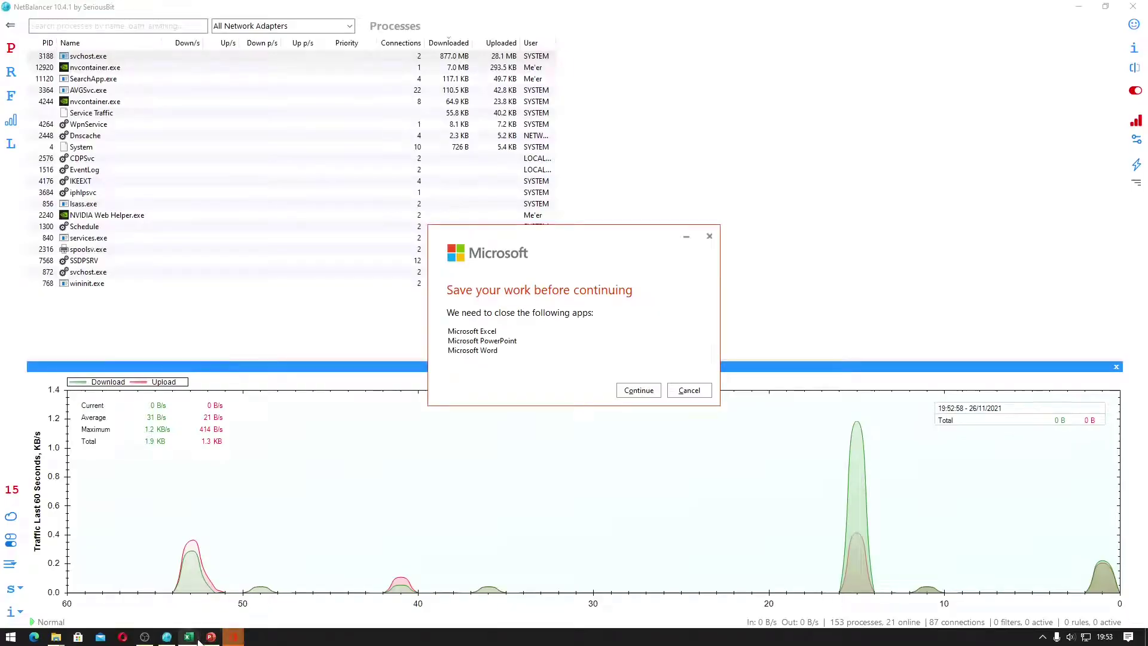
{"action": "left_click", "coordinate": [199, 638]}
{"action": "key", "text": "Escape"}
{"action": "key", "text": "alt+F4"}
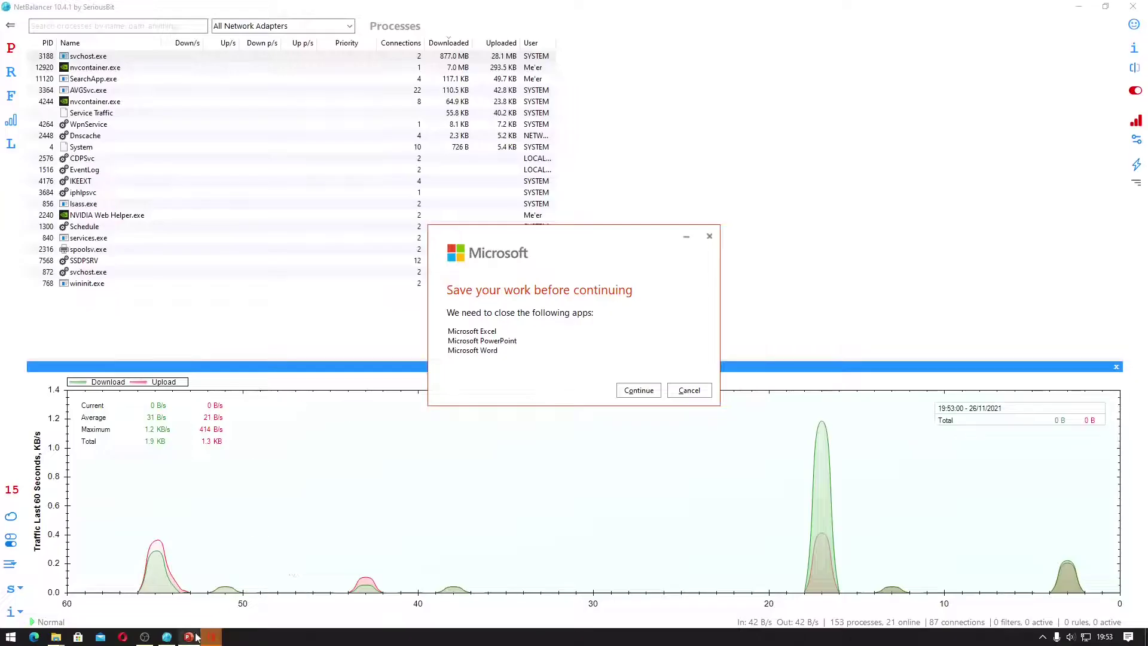
{"action": "left_click", "coordinate": [196, 637]}
{"action": "key", "text": "Escape"}
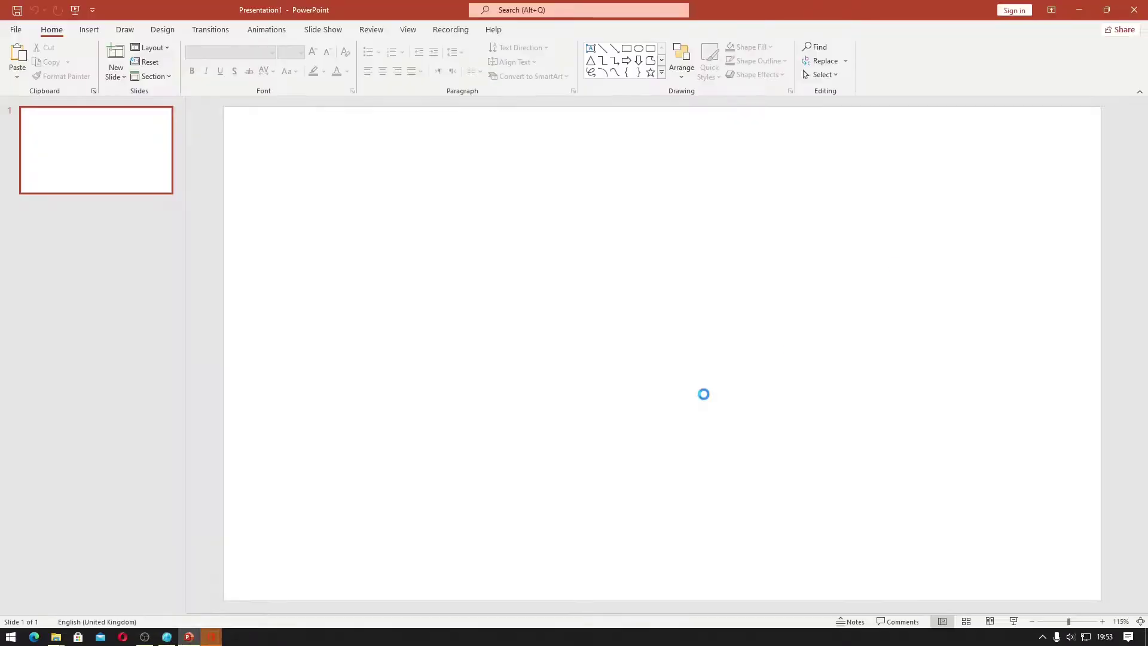
{"action": "key", "text": "alt+F4"}
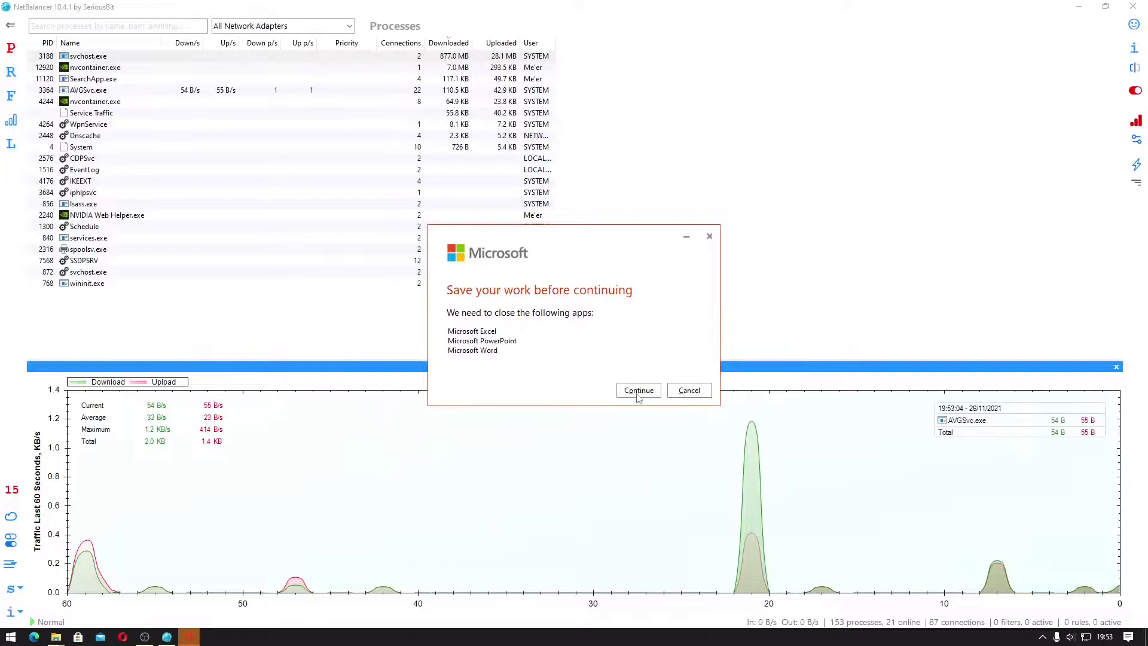
{"action": "left_click", "coordinate": [638, 394]}
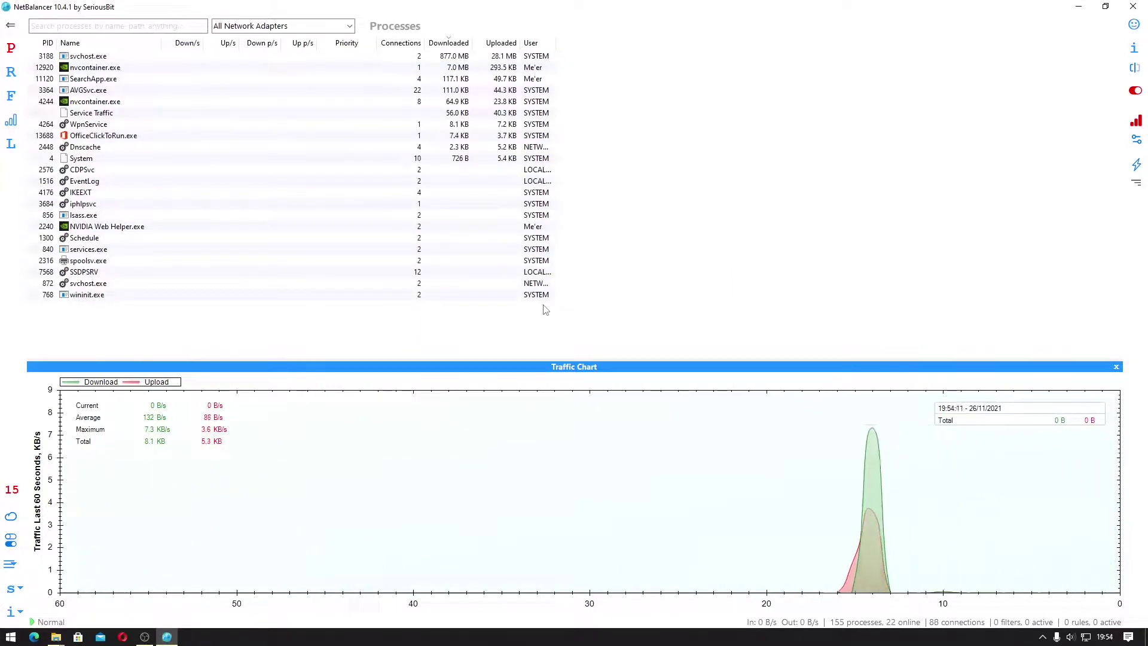
Relaunch Word, PowerPoint and Excel and confirm each Account page shows Version 2110 (Build 14527.20276).
{"action": "left_click", "coordinate": [10, 636]}
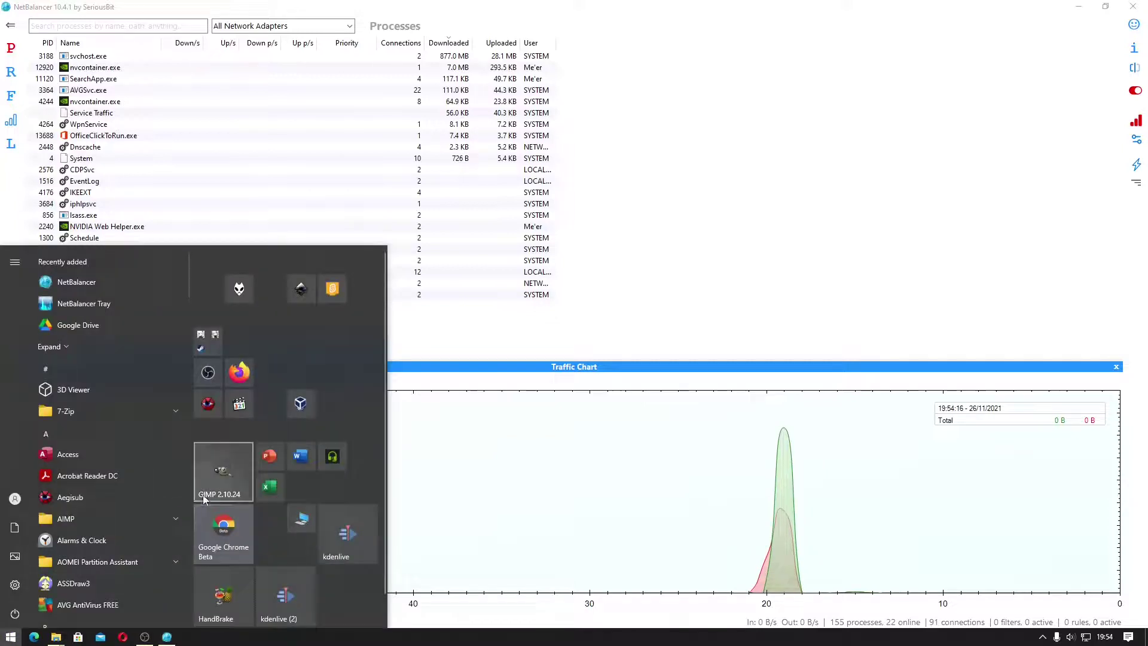
{"action": "left_click", "coordinate": [304, 461]}
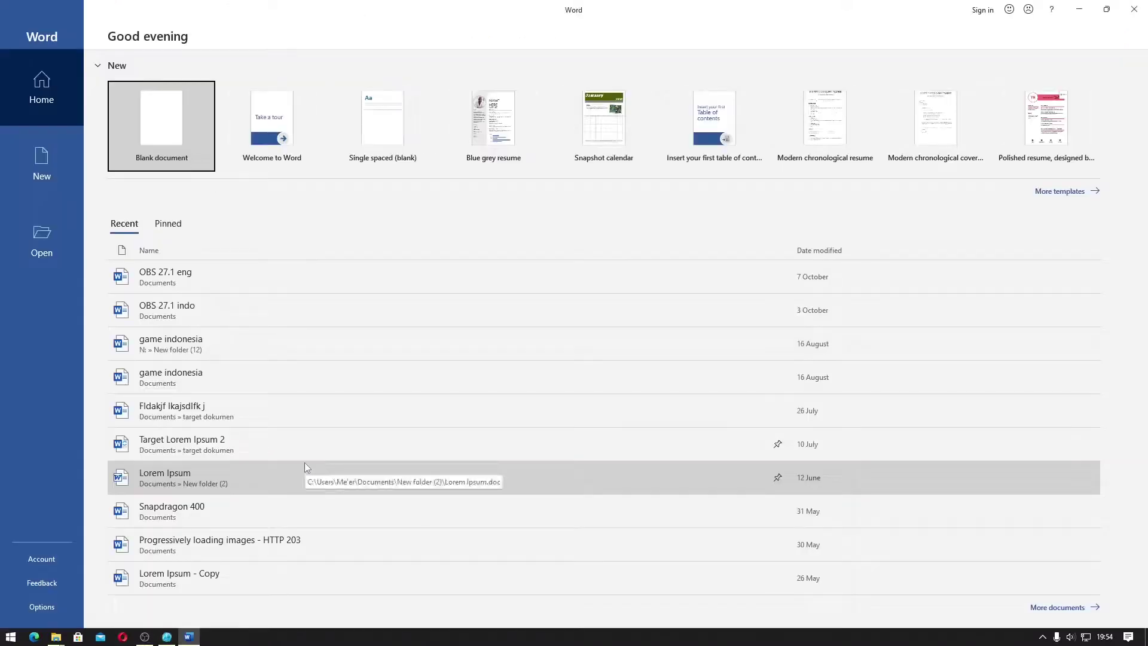
{"action": "left_click", "coordinate": [33, 558]}
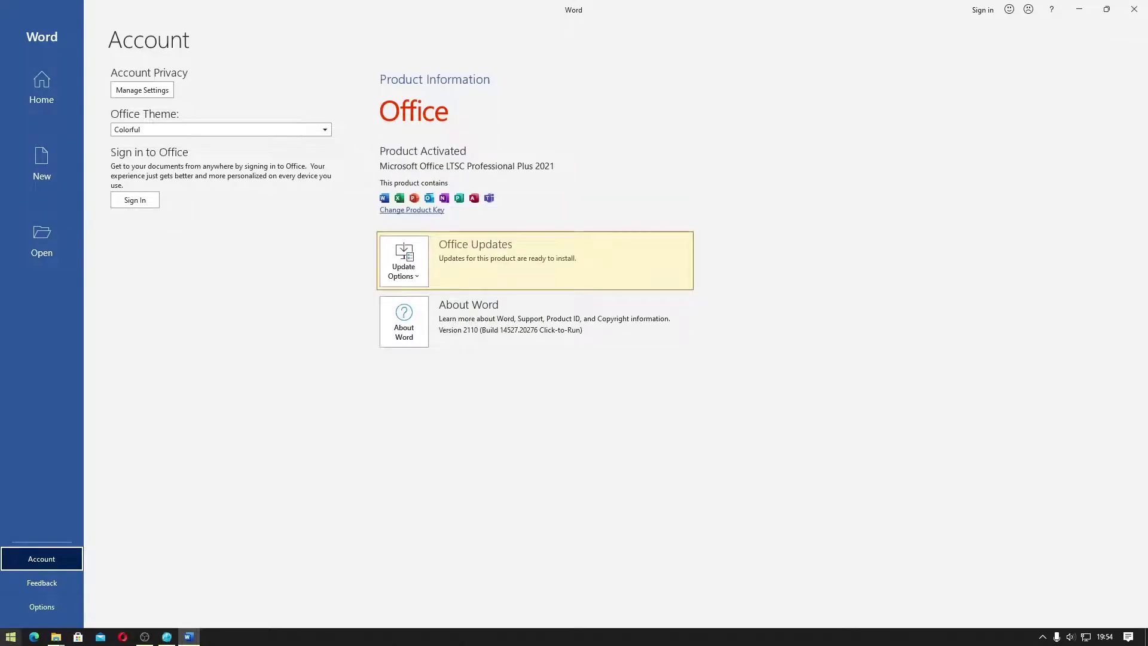
{"action": "left_click", "coordinate": [11, 636]}
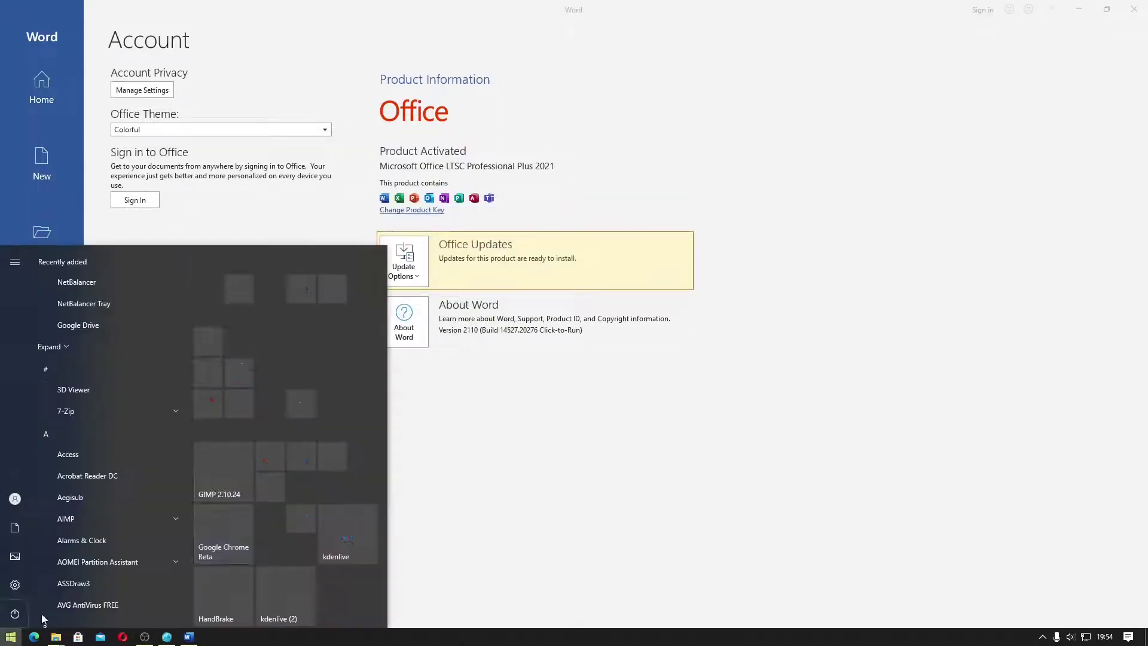
{"action": "left_click", "coordinate": [268, 461]}
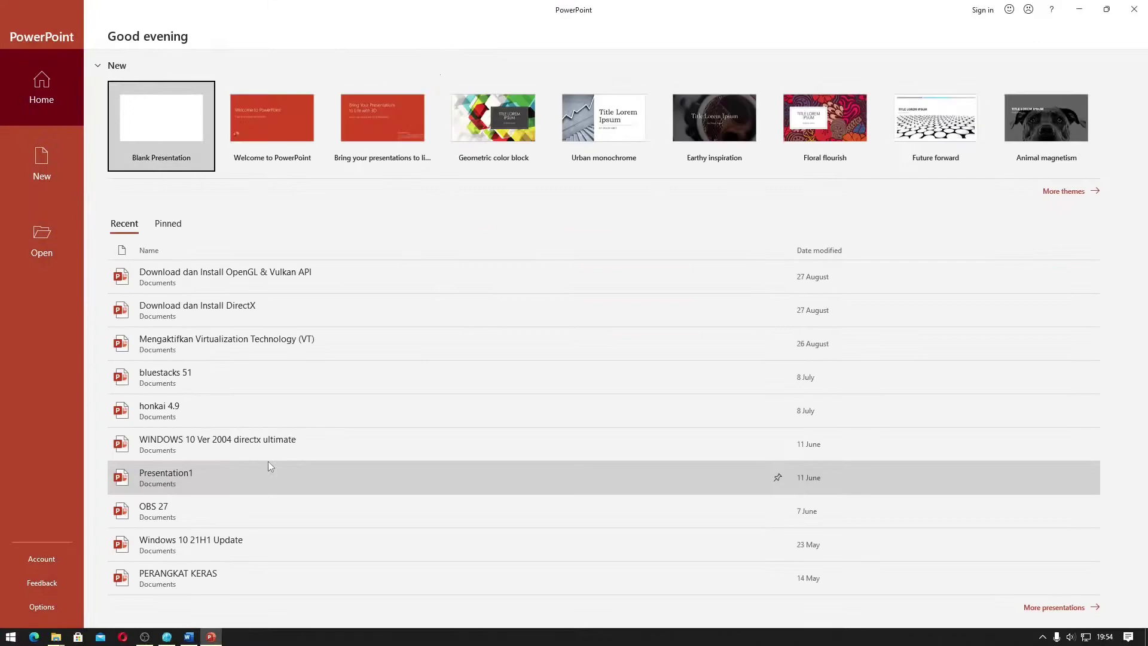
{"action": "left_click", "coordinate": [64, 559]}
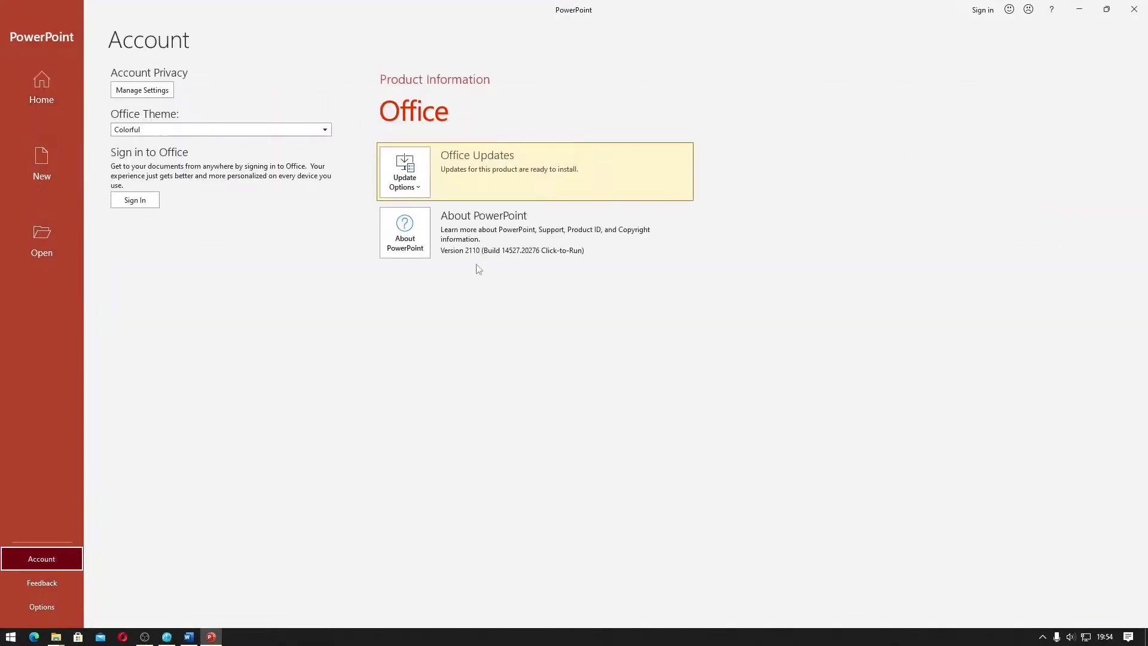
{"action": "left_click", "coordinate": [11, 636]}
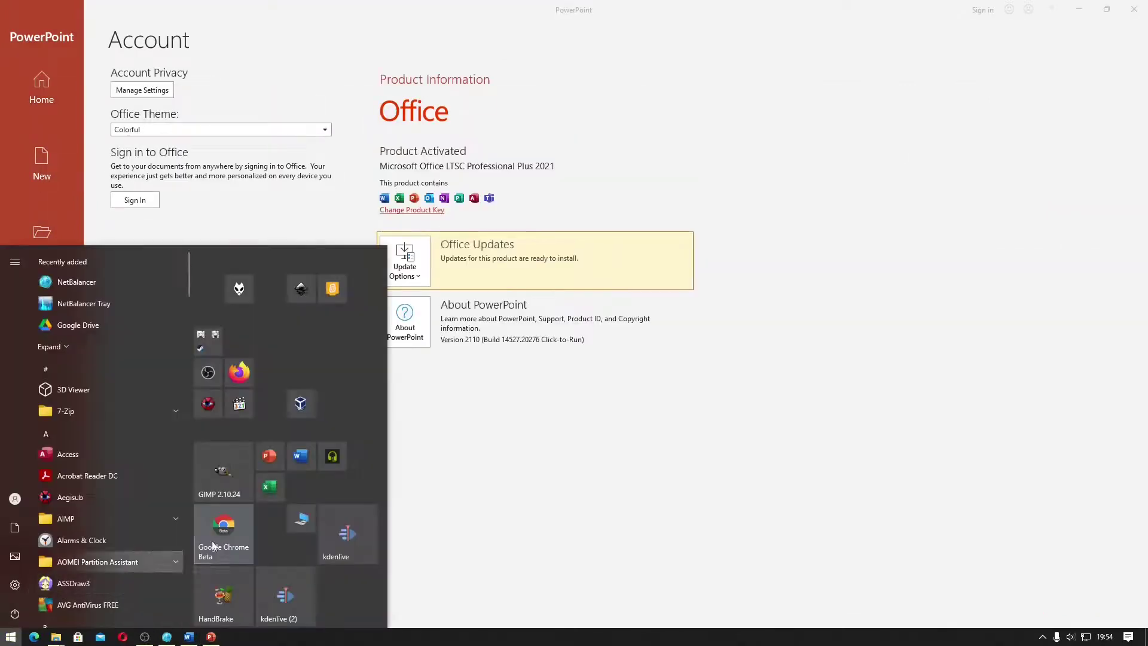
{"action": "left_click", "coordinate": [272, 492]}
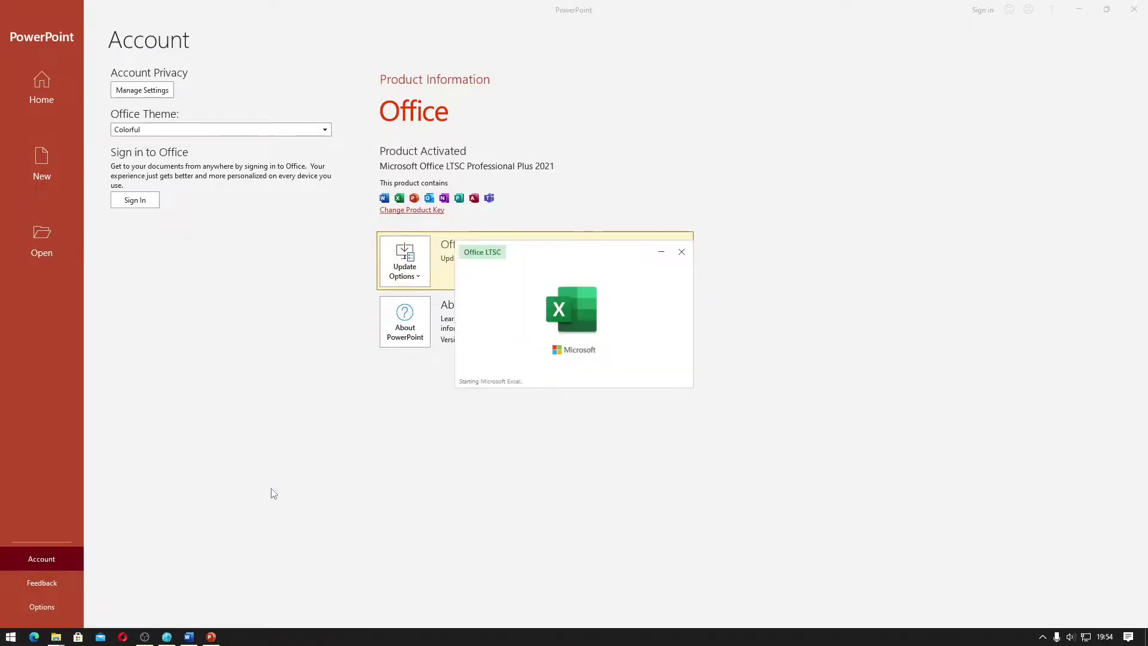
{"action": "left_click", "coordinate": [38, 557]}
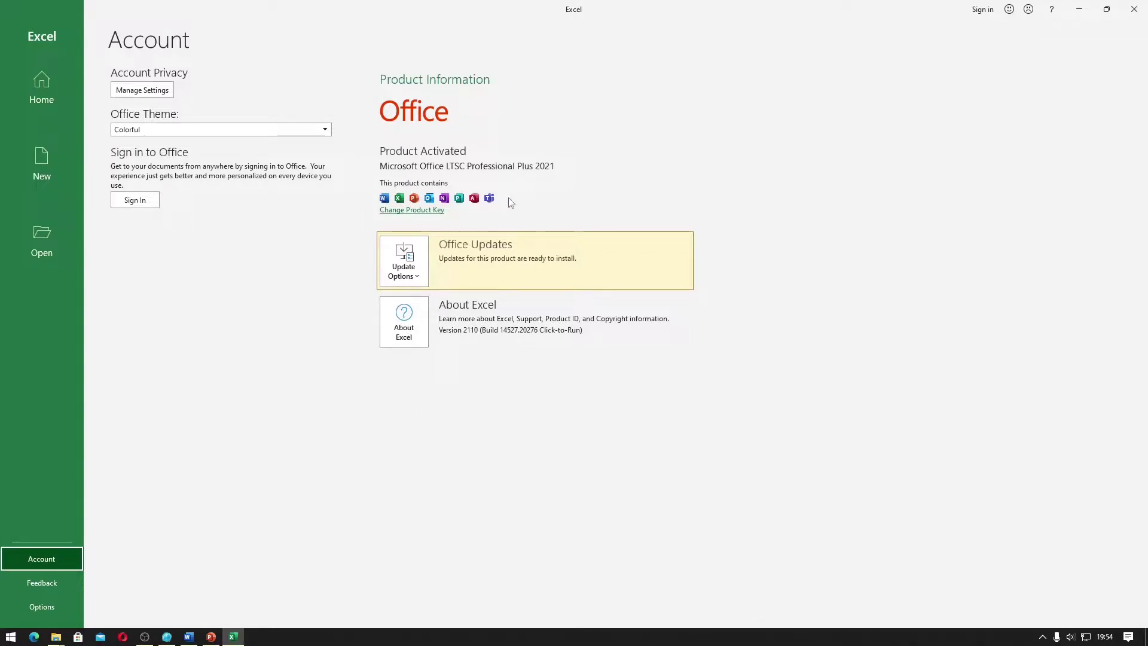
Back in NetBalancer, select svchost.exe and close the 'Updates were installed' notice.
{"action": "left_click", "coordinate": [167, 635]}
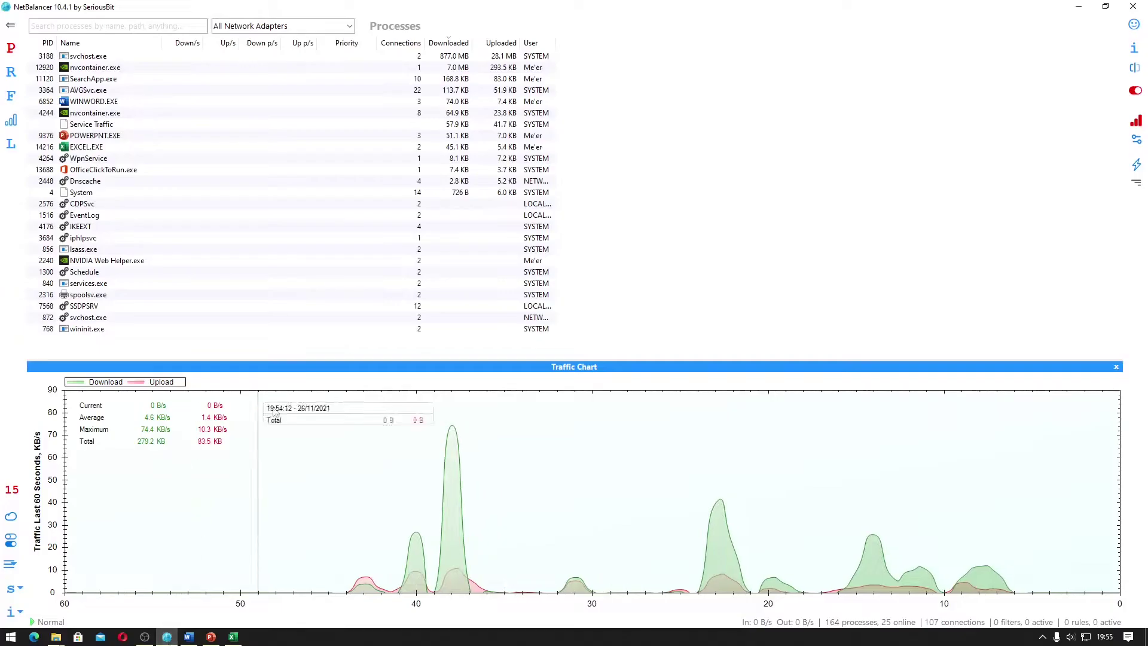
{"action": "left_click", "coordinate": [241, 59]}
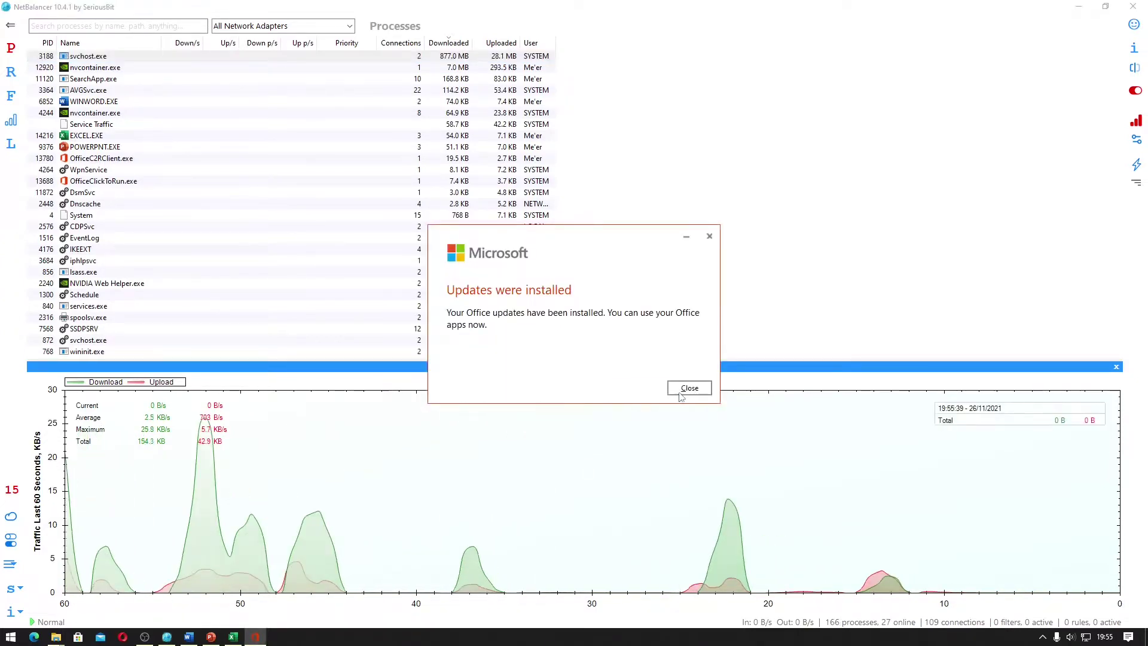
{"action": "left_click", "coordinate": [687, 388]}
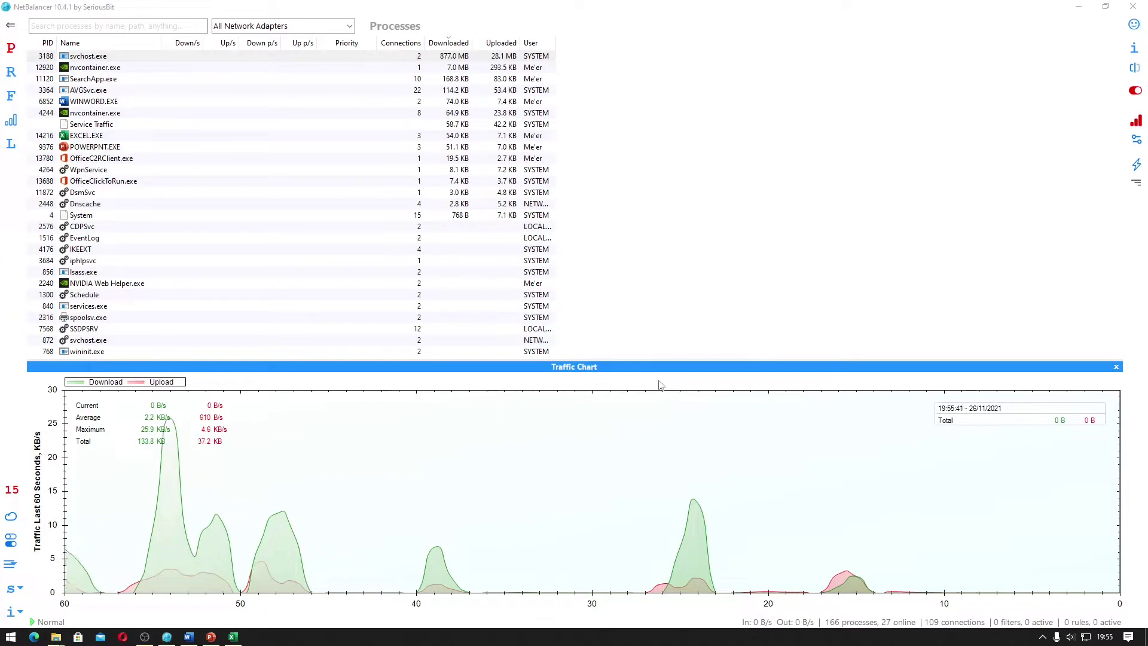